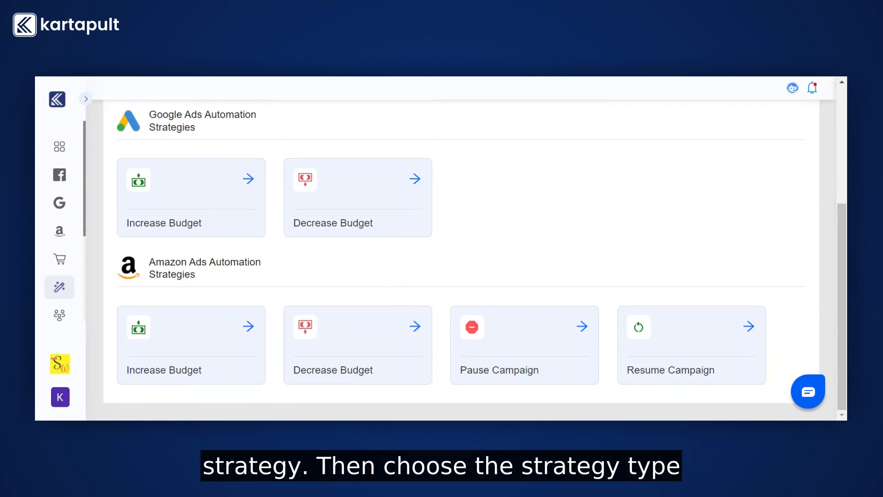
Start a Short Term Decrease Budget strategy for Amazon Ads named "Short term decrease", with Sponsored Products as the campaign product type.
{"action": "left_click", "coordinate": [364, 334]}
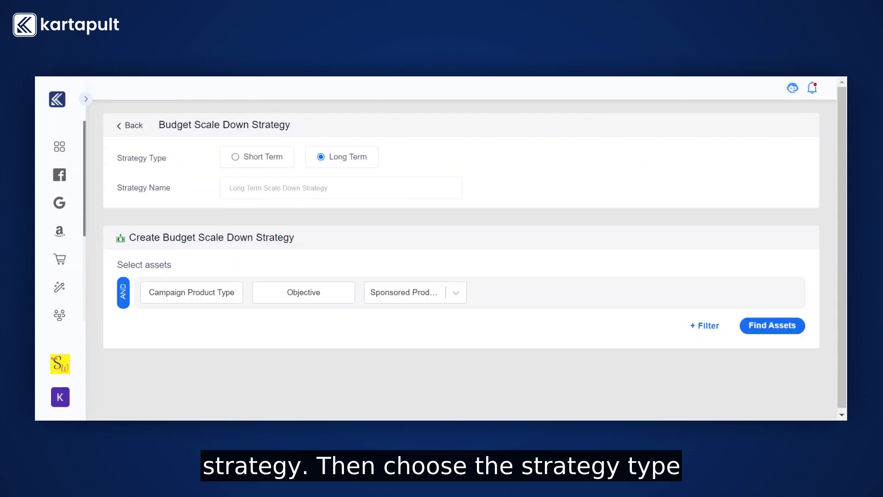
{"action": "left_click", "coordinate": [257, 158]}
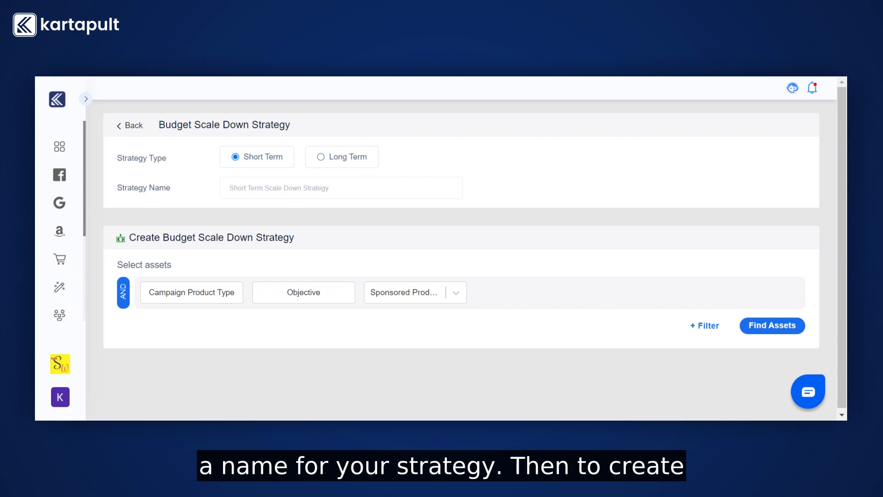
{"action": "left_click", "coordinate": [250, 185]}
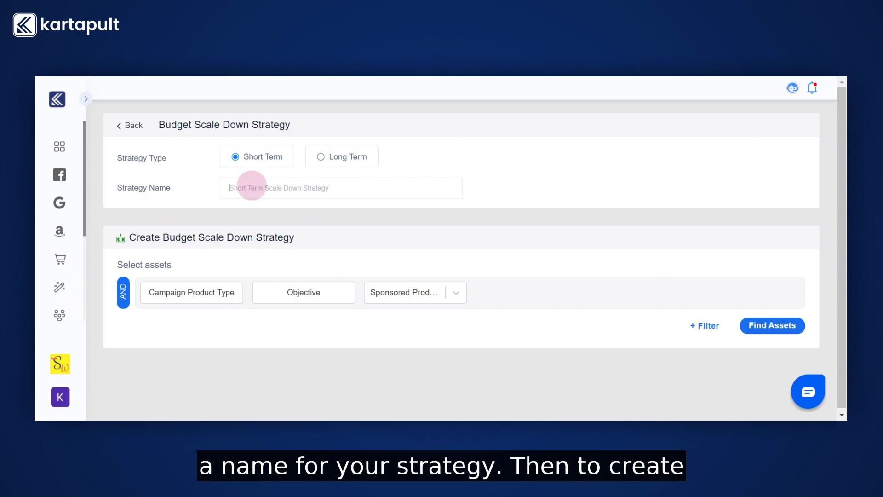
{"action": "type", "text": "Short term decrease"}
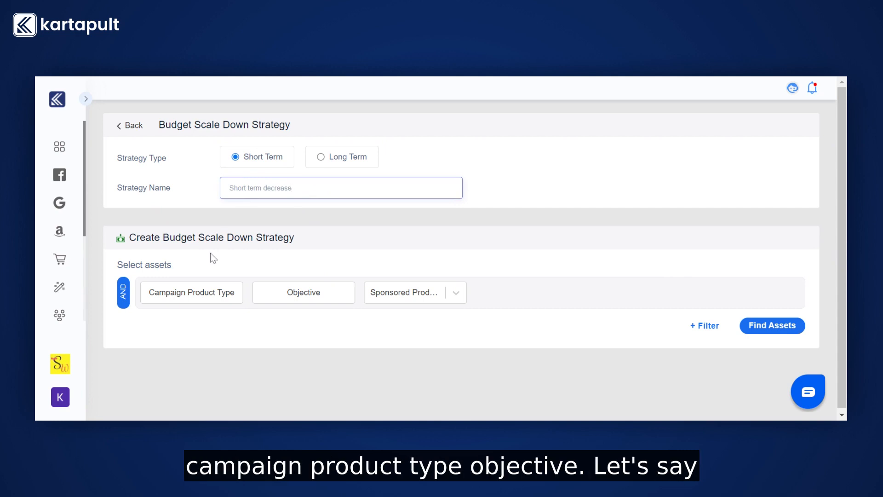
{"action": "left_click", "coordinate": [408, 295]}
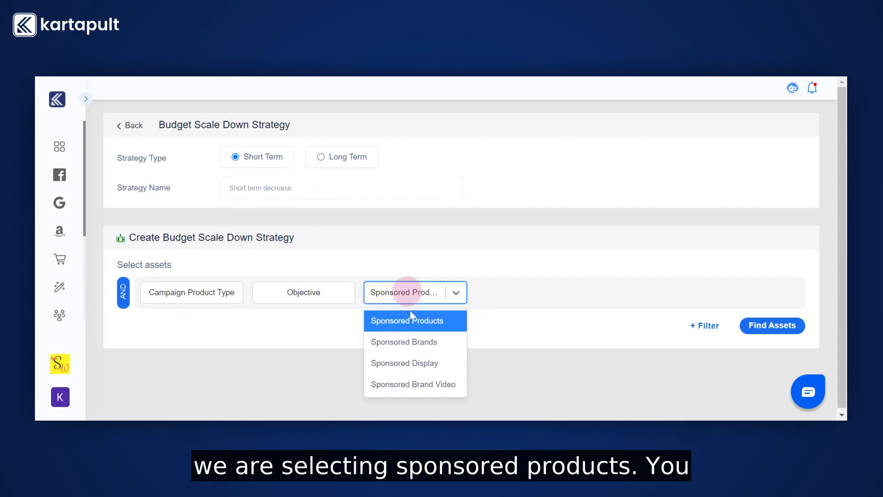
{"action": "left_click", "coordinate": [411, 319]}
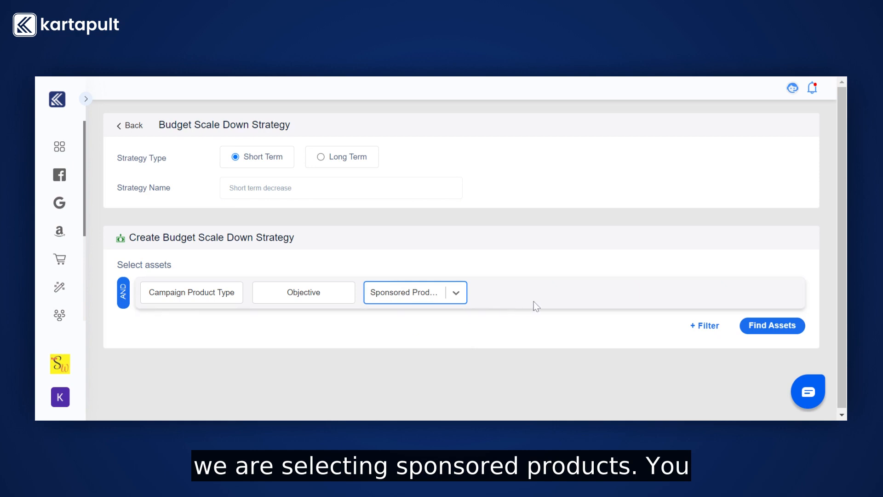
{"action": "left_click", "coordinate": [705, 327]}
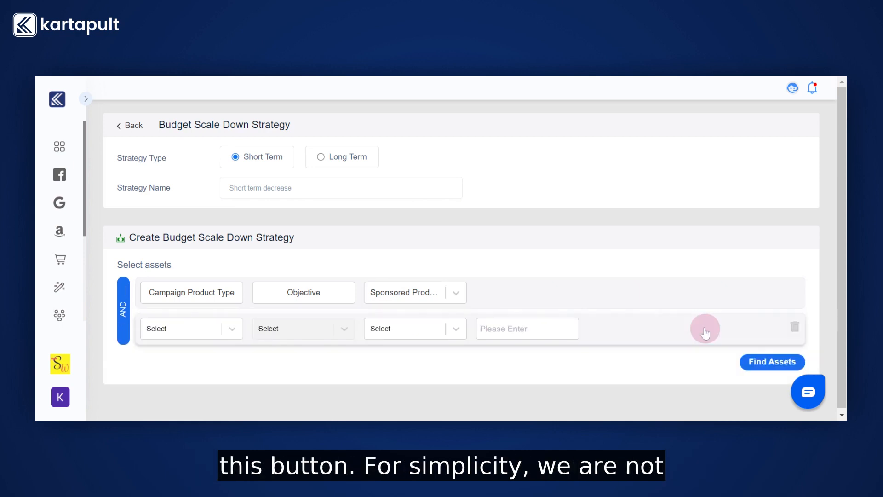
{"action": "left_click", "coordinate": [220, 329]}
{"action": "left_click", "coordinate": [193, 358]}
{"action": "left_click", "coordinate": [295, 328]}
{"action": "left_click", "coordinate": [292, 357]}
{"action": "left_click", "coordinate": [378, 330]}
{"action": "left_click", "coordinate": [401, 357]}
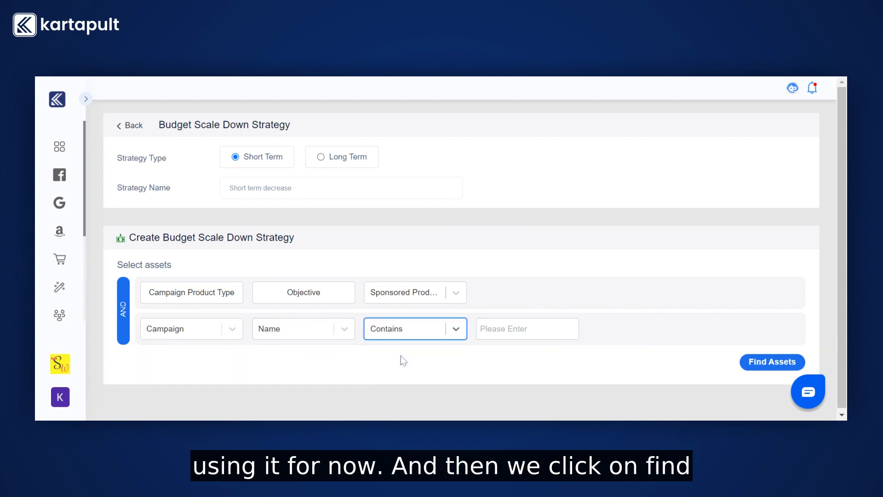
{"action": "left_click", "coordinate": [796, 329]}
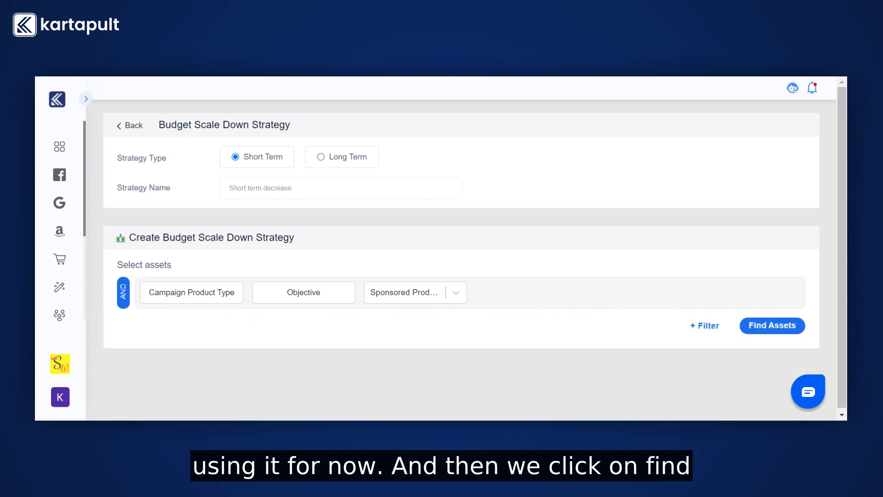
Find the matching assets and select "0519 _SP | PS HDD MULTI | GEN KT" and "0719 _SP | LAC RUGGED MULTI | CT".
{"action": "left_click", "coordinate": [771, 327]}
{"action": "scroll", "coordinate": [537, 303], "scroll_direction": "down", "scroll_amount": 3}
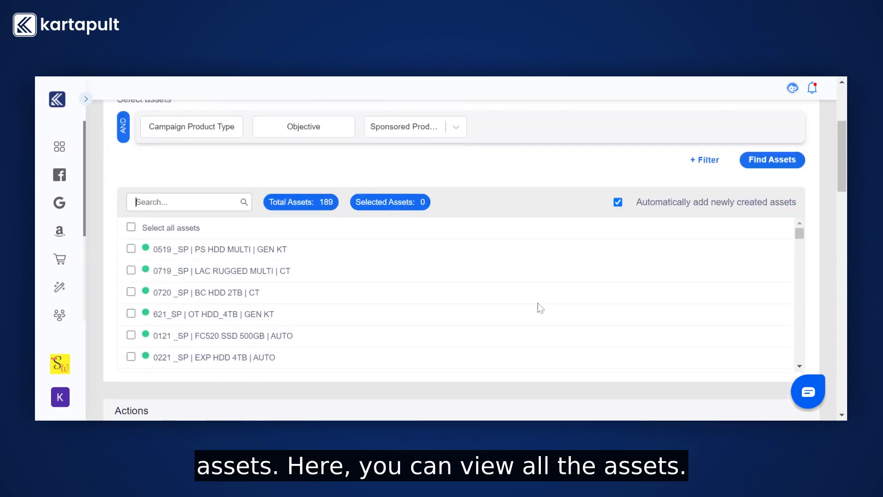
{"action": "scroll", "coordinate": [274, 315], "scroll_direction": "down", "scroll_amount": 5}
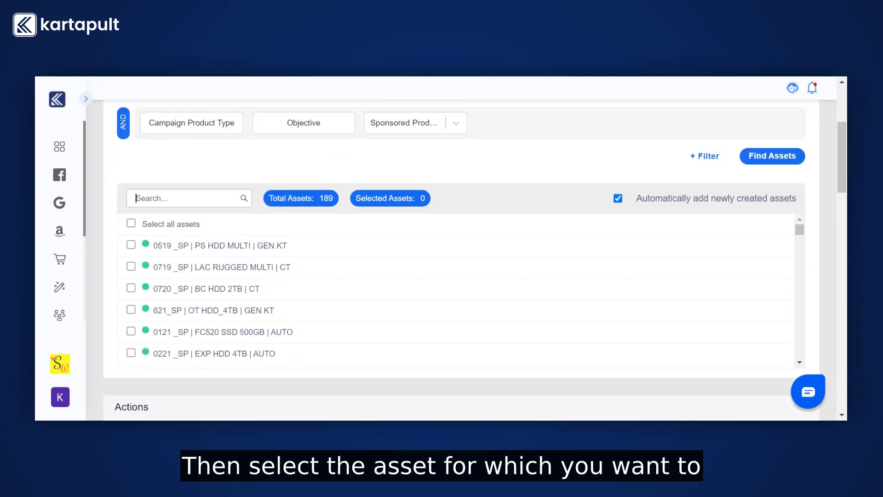
{"action": "left_click", "coordinate": [131, 245]}
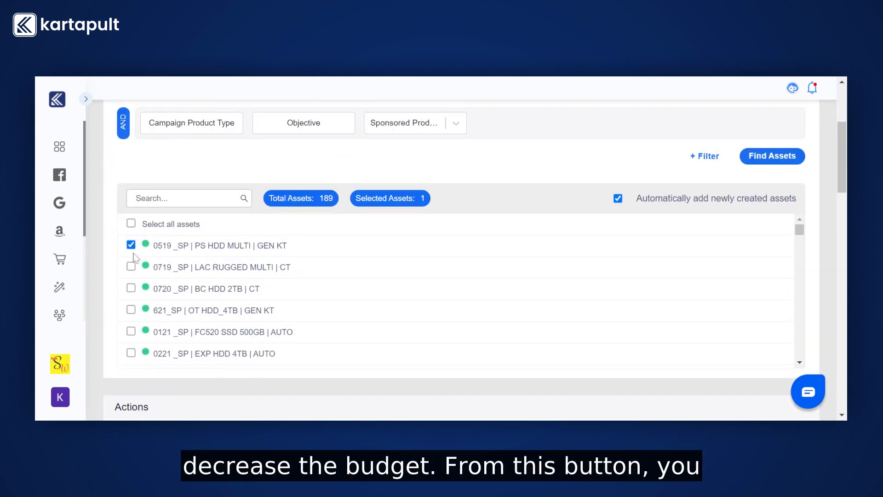
{"action": "left_click", "coordinate": [131, 266]}
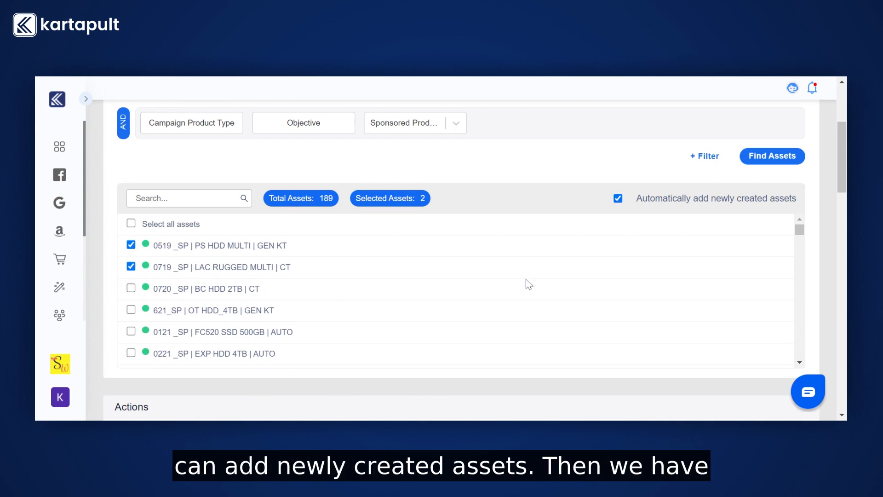
Configure the action to decrease the budget by a percentage of 10 until 20000, with the time period Once In 3 Hours.
{"action": "scroll", "coordinate": [528, 284], "scroll_direction": "down", "scroll_amount": 6}
{"action": "scroll", "coordinate": [543, 168], "scroll_direction": "down", "scroll_amount": 2}
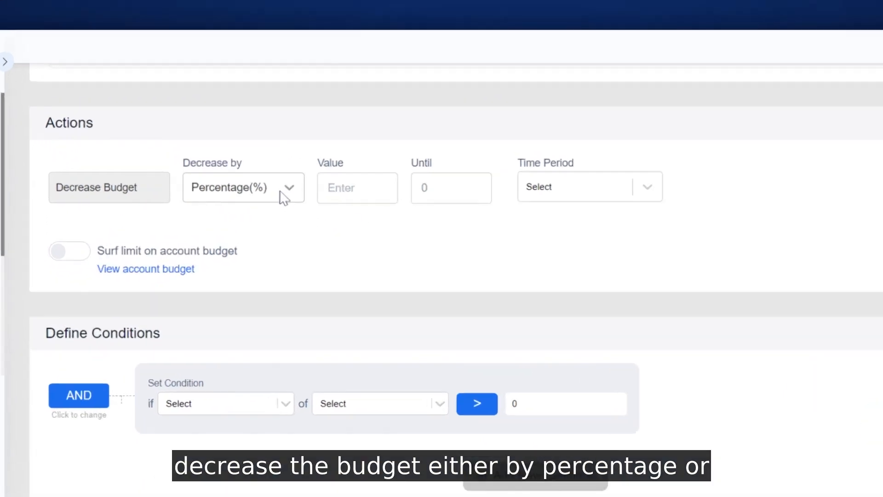
{"action": "left_click", "coordinate": [285, 188]}
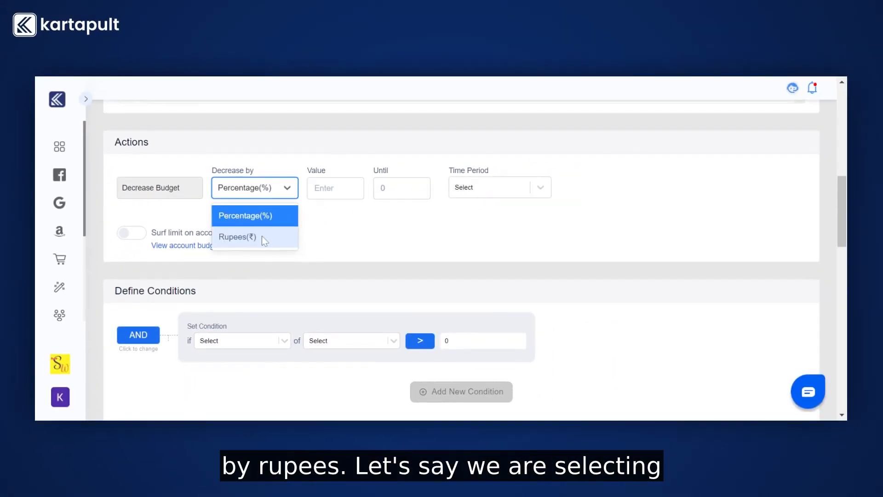
{"action": "left_click", "coordinate": [247, 219]}
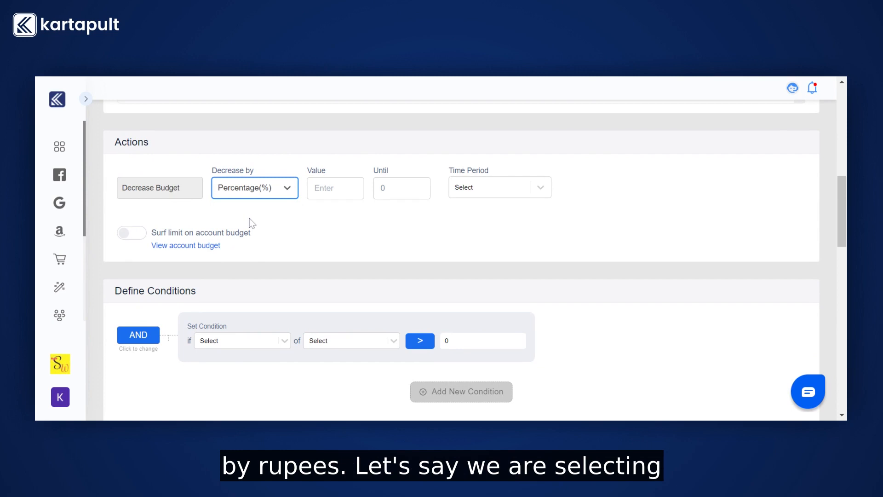
{"action": "left_click", "coordinate": [322, 187]}
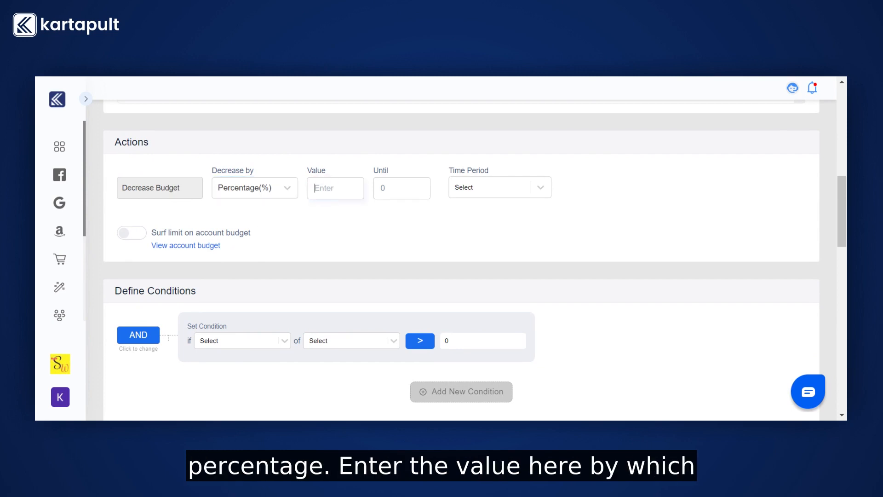
{"action": "type", "text": "10"}
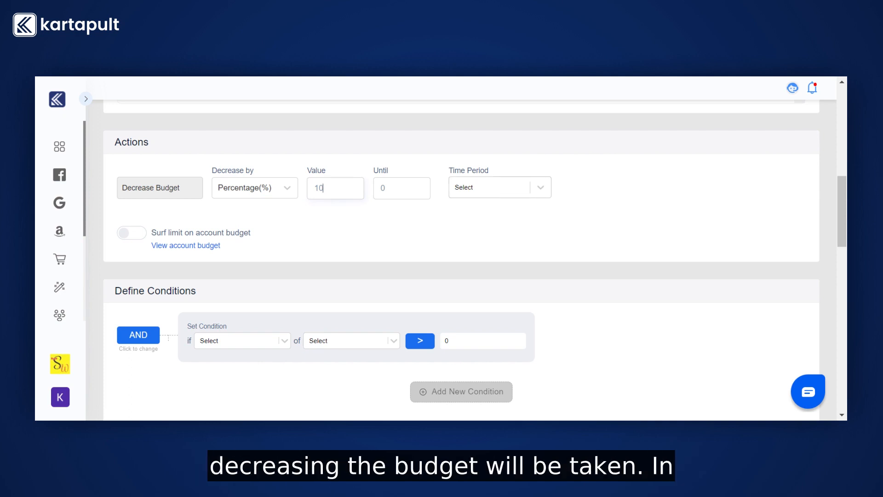
{"action": "left_click", "coordinate": [491, 186]}
{"action": "left_click", "coordinate": [479, 254]}
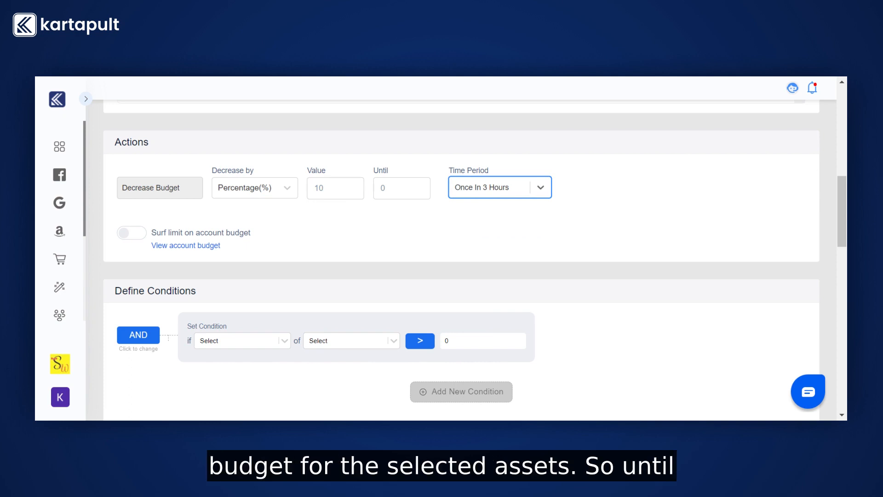
{"action": "left_click", "coordinate": [410, 188]}
{"action": "key", "text": "BackSpace"}
{"action": "type", "text": "20000"}
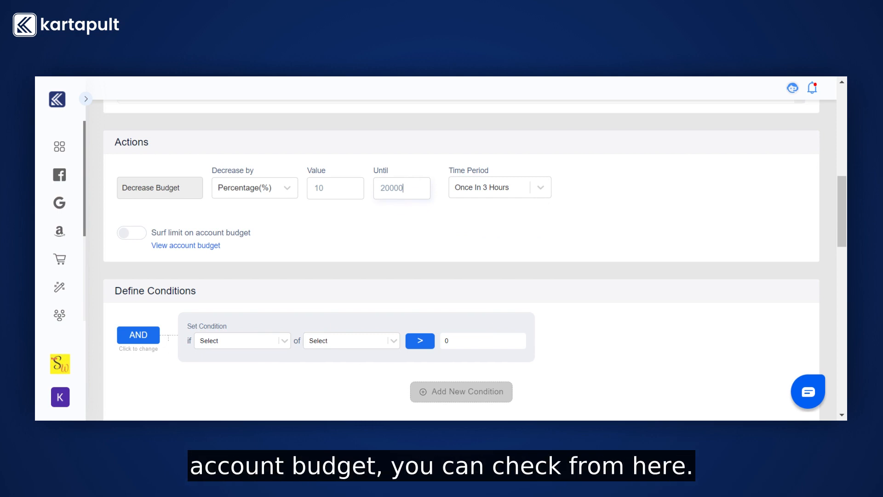
Check the account budget, and enable the surf limit on account budget with a value of 80000.
{"action": "left_click", "coordinate": [184, 246]}
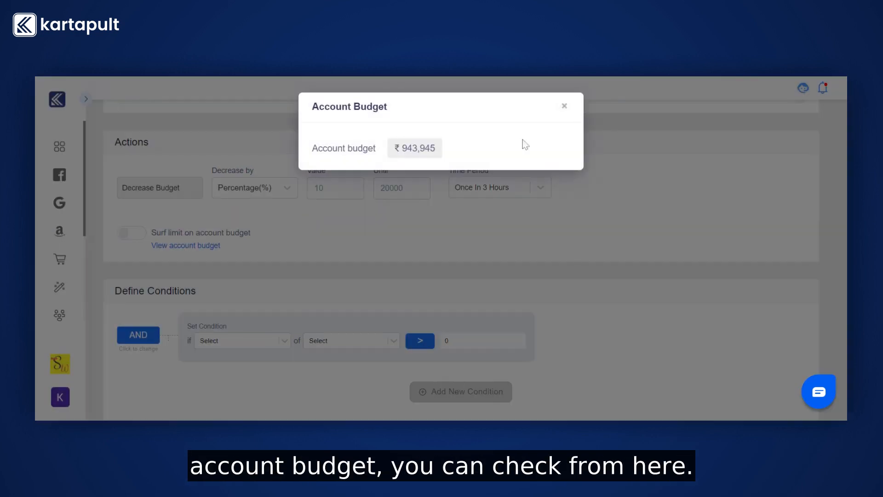
{"action": "left_click", "coordinate": [564, 106]}
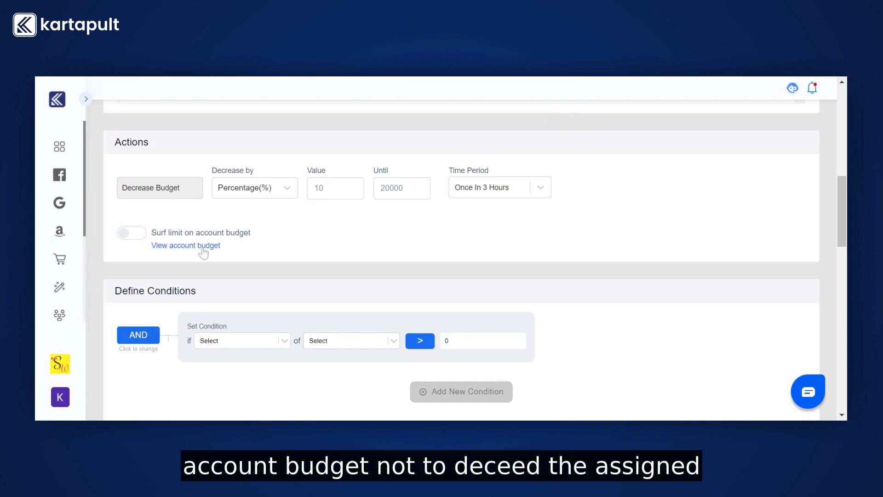
{"action": "left_click", "coordinate": [135, 232]}
{"action": "type", "text": "80000"}
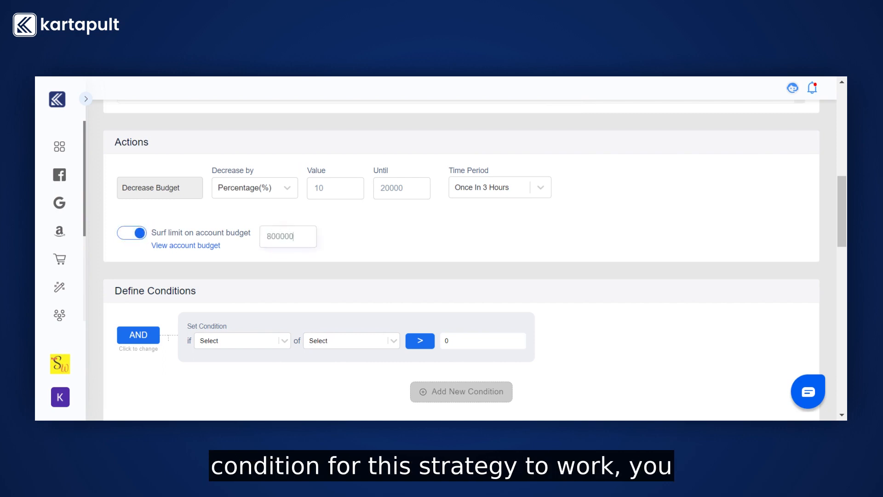
Define the first condition as Clicks for the last 3 days less than 15000, keeping the less-than operator after reviewing the alternatives.
{"action": "scroll", "coordinate": [347, 268], "scroll_direction": "down", "scroll_amount": 3}
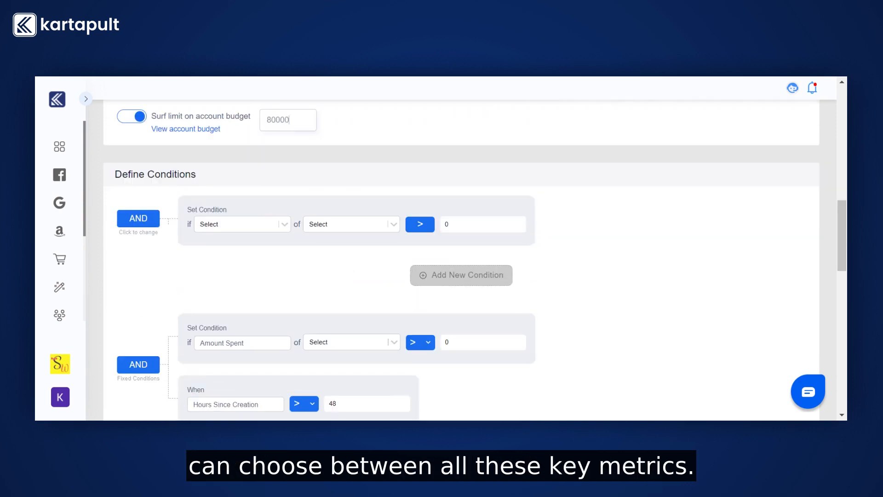
{"action": "left_click", "coordinate": [250, 225]}
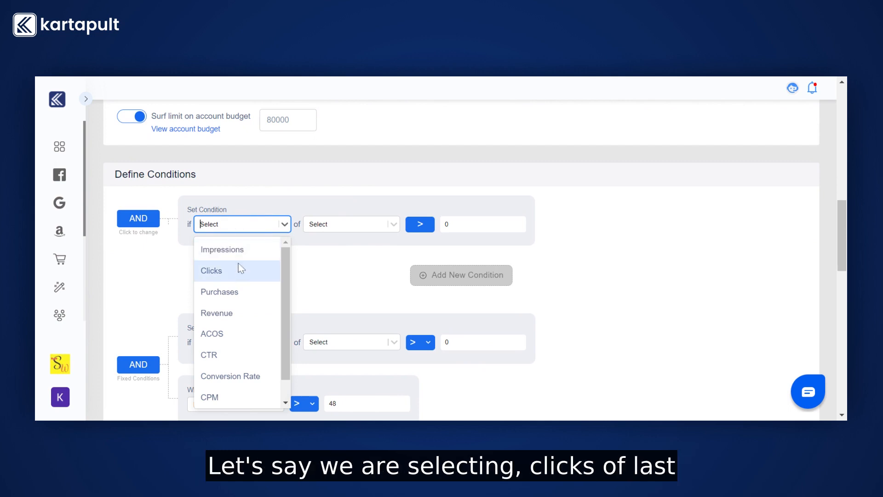
{"action": "left_click", "coordinate": [230, 270]}
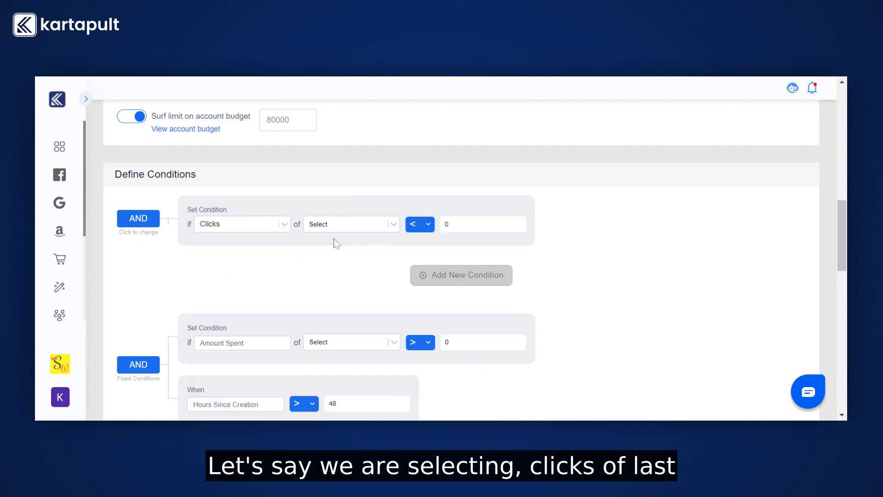
{"action": "left_click", "coordinate": [336, 226]}
{"action": "left_click", "coordinate": [338, 272]}
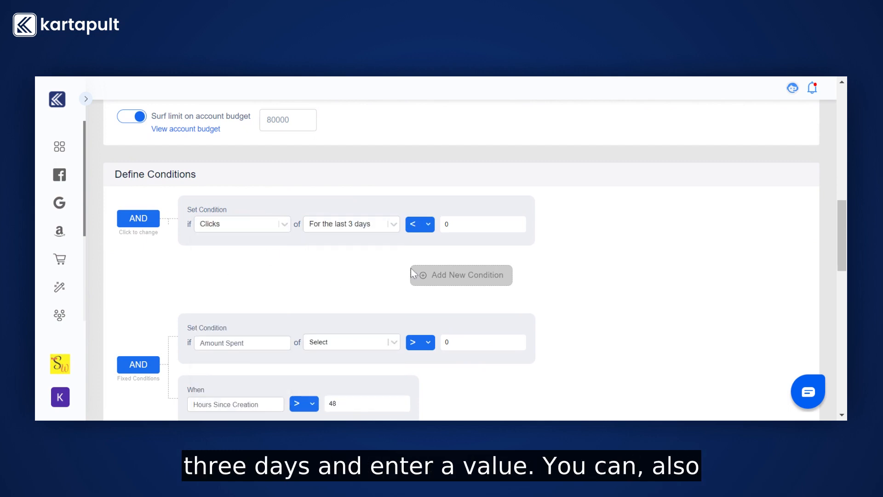
{"action": "left_click", "coordinate": [467, 223]}
{"action": "key", "text": "BackSpace"}
{"action": "type", "text": "15000"}
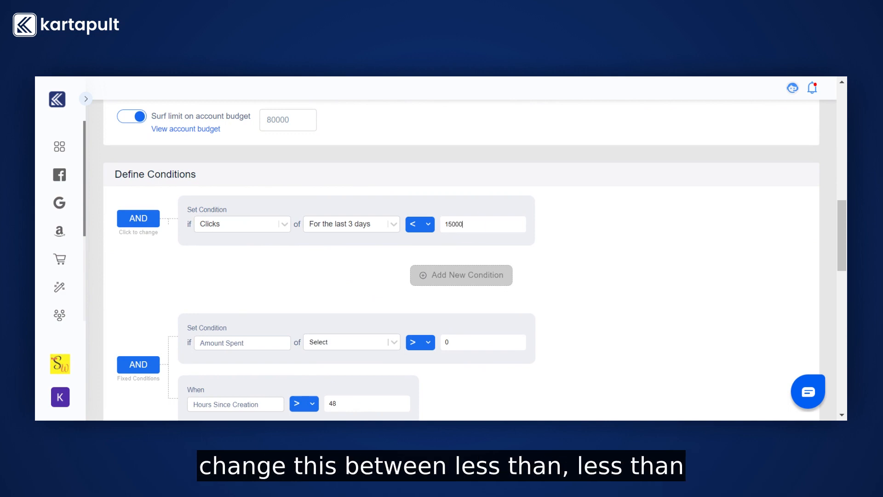
{"action": "left_click", "coordinate": [430, 228]}
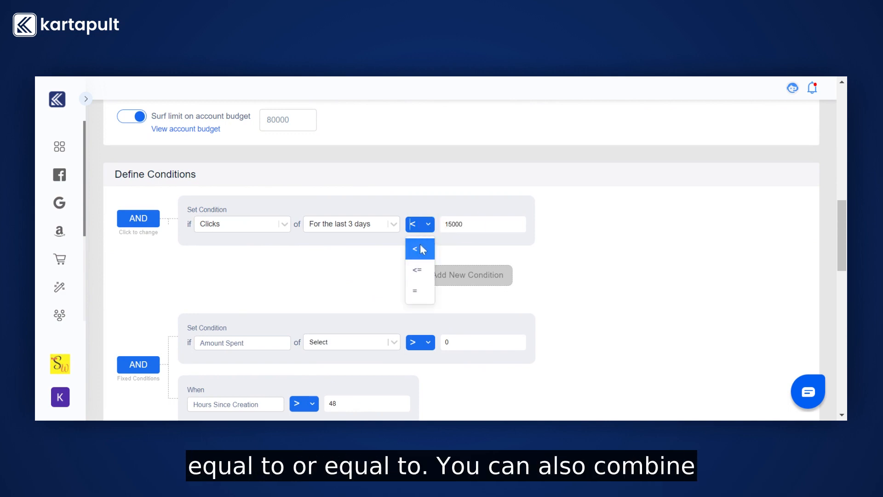
{"action": "left_click", "coordinate": [531, 256]}
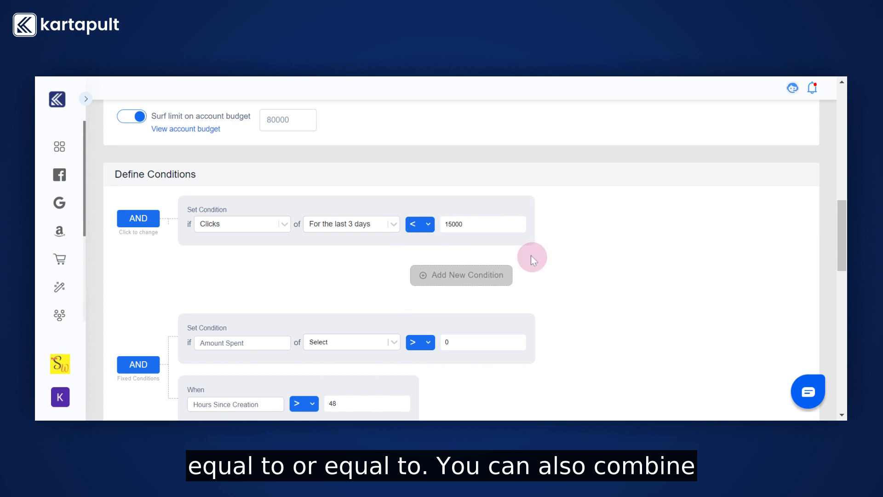
{"action": "scroll", "coordinate": [531, 255], "scroll_direction": "down", "scroll_amount": 1}
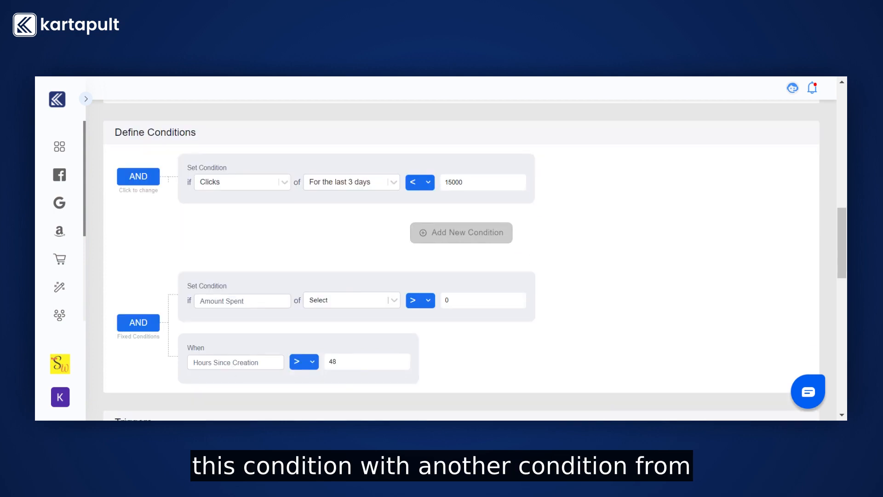
{"action": "left_click", "coordinate": [459, 233]}
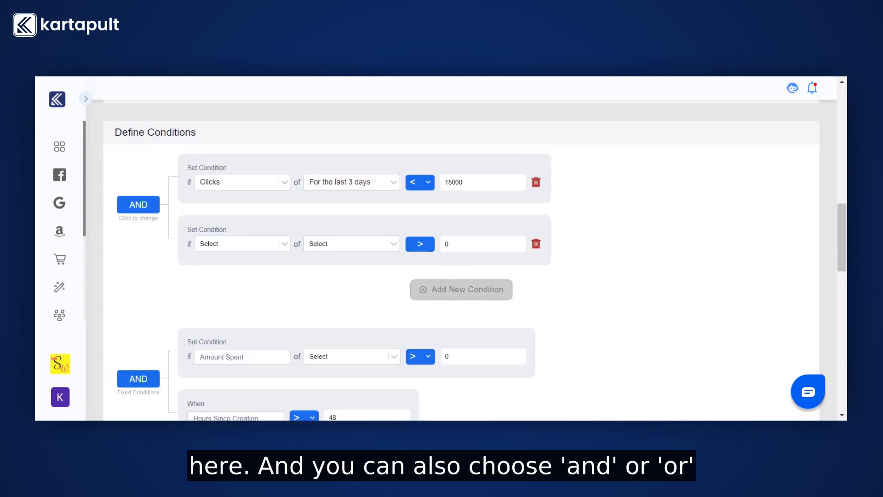
{"action": "left_click", "coordinate": [144, 223]}
{"action": "left_click", "coordinate": [144, 223]}
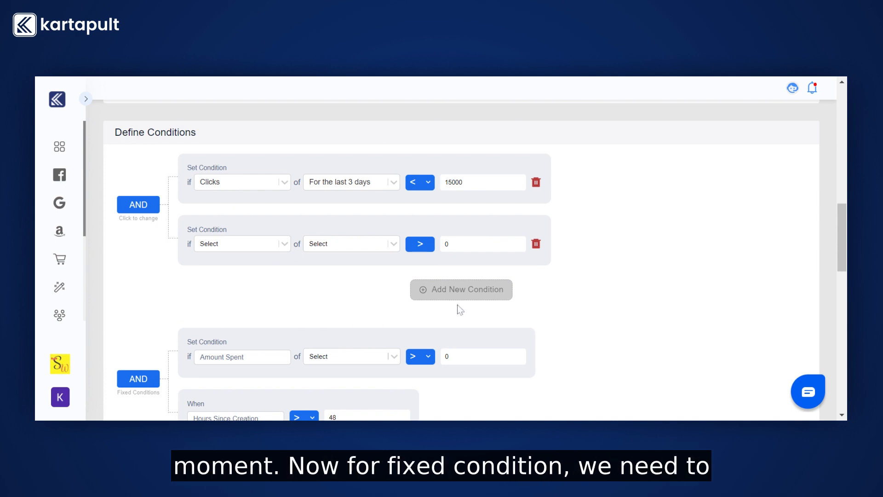
{"action": "left_click", "coordinate": [535, 246]}
Set the fixed Amount Spent condition to greater than 10000 for the last 3 days.
{"action": "scroll", "coordinate": [534, 248], "scroll_direction": "down", "scroll_amount": 3}
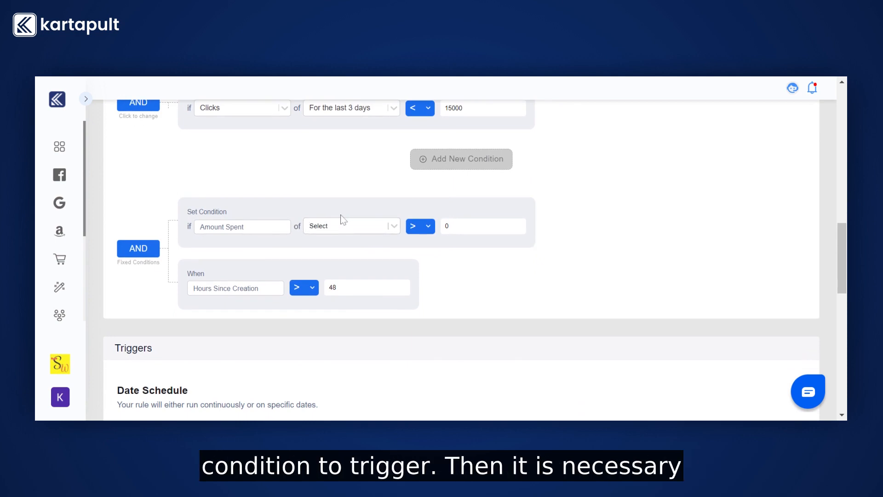
{"action": "left_click", "coordinate": [345, 226]}
{"action": "left_click", "coordinate": [345, 272]}
{"action": "left_click", "coordinate": [485, 227]}
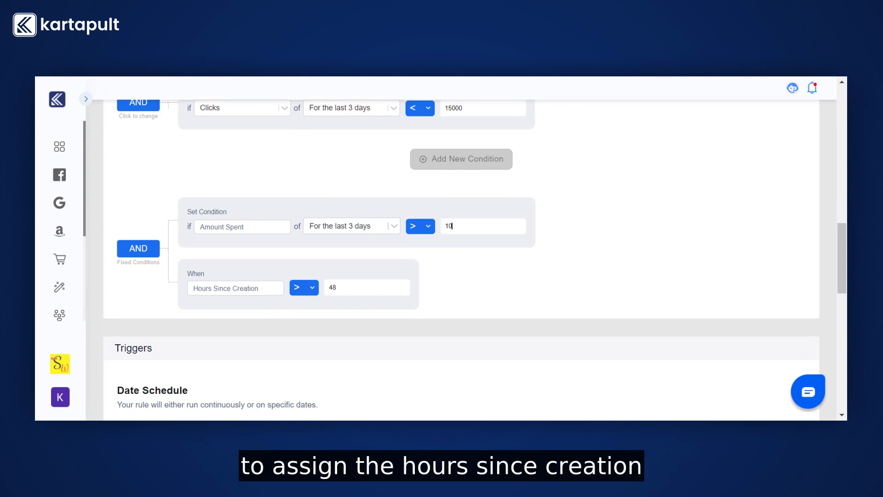
{"action": "type", "text": "10000"}
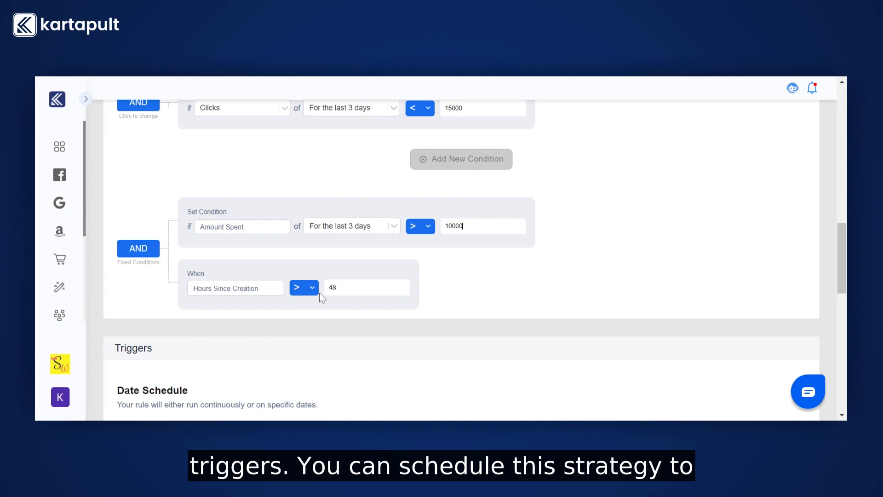
Try running the date schedule on specific dates, and return it to running continuously.
{"action": "scroll", "coordinate": [321, 297], "scroll_direction": "down", "scroll_amount": 5}
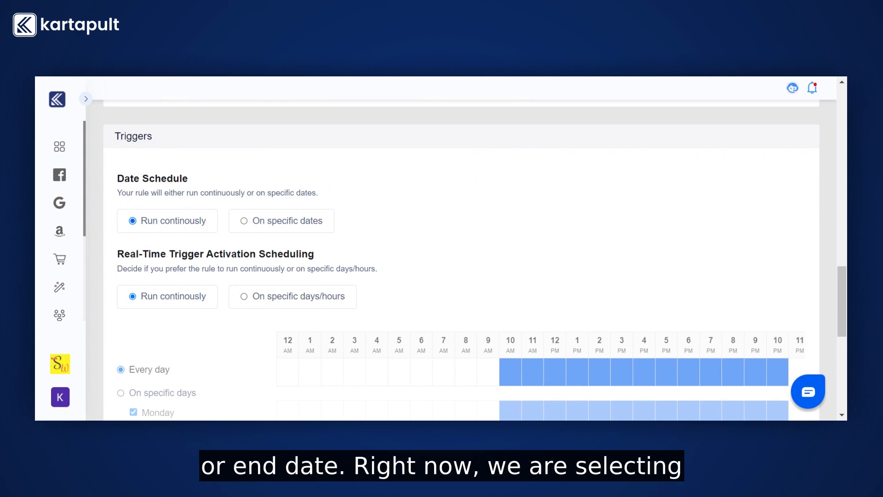
{"action": "left_click", "coordinate": [260, 221]}
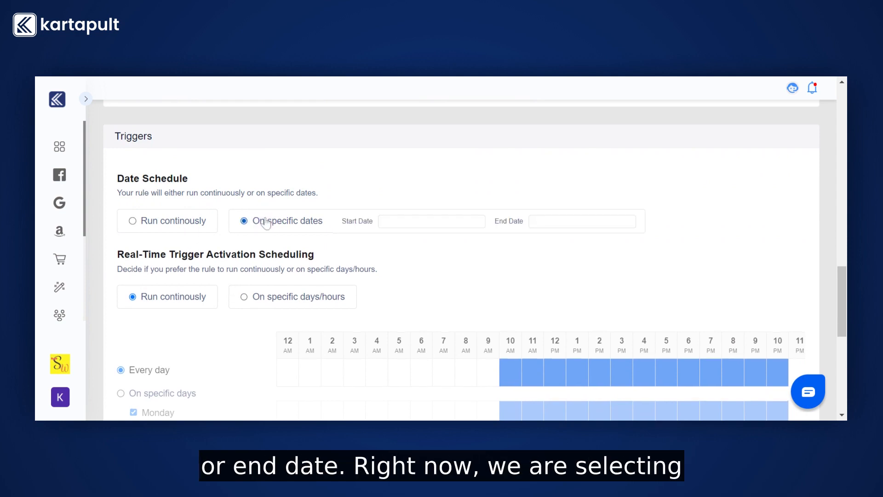
{"action": "left_click", "coordinate": [136, 221]}
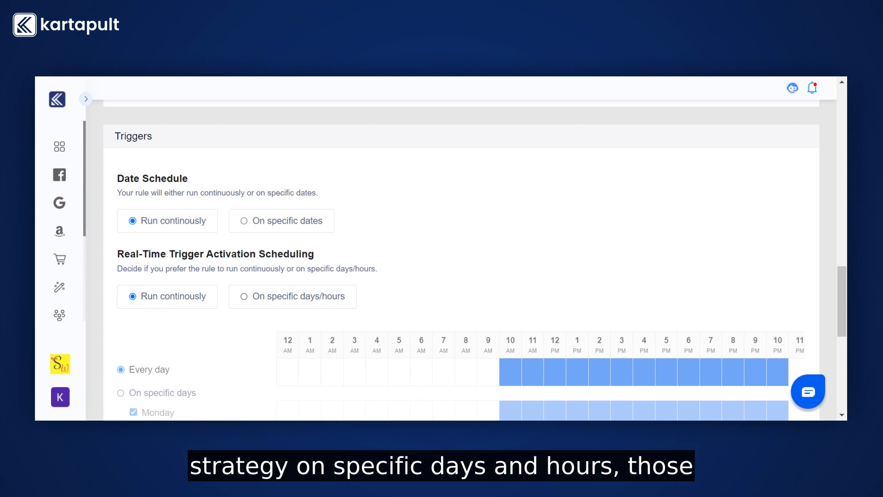
Try real-time trigger scheduling on specific days, excluding Monday, Wednesday and Tuesday's 12 PM and 3 PM hours, and return it to running continuously.
{"action": "left_click", "coordinate": [294, 297]}
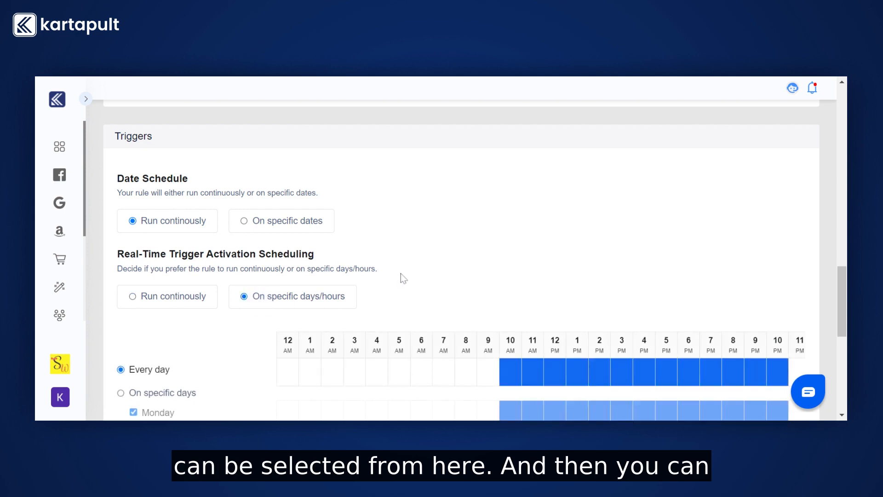
{"action": "scroll", "coordinate": [401, 273], "scroll_direction": "down", "scroll_amount": 3}
{"action": "left_click", "coordinate": [133, 245]}
{"action": "left_click", "coordinate": [134, 264]}
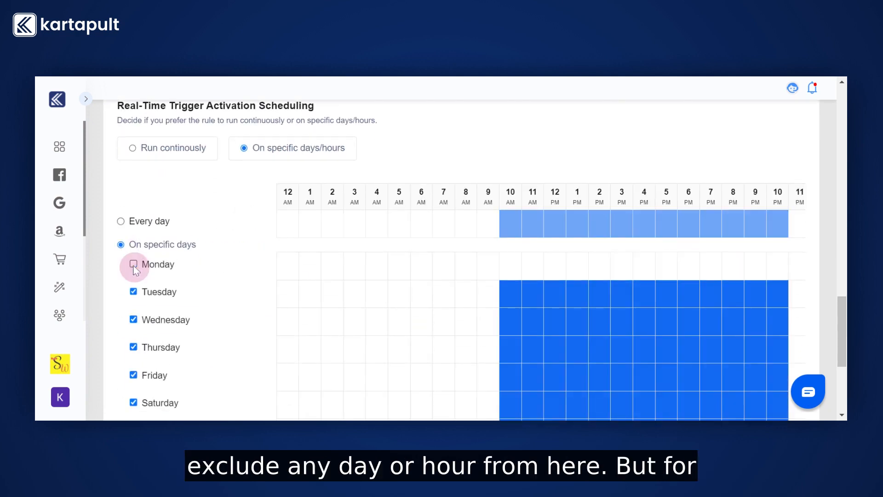
{"action": "left_click", "coordinate": [133, 319]}
{"action": "left_click", "coordinate": [556, 293]}
{"action": "left_click", "coordinate": [620, 303]}
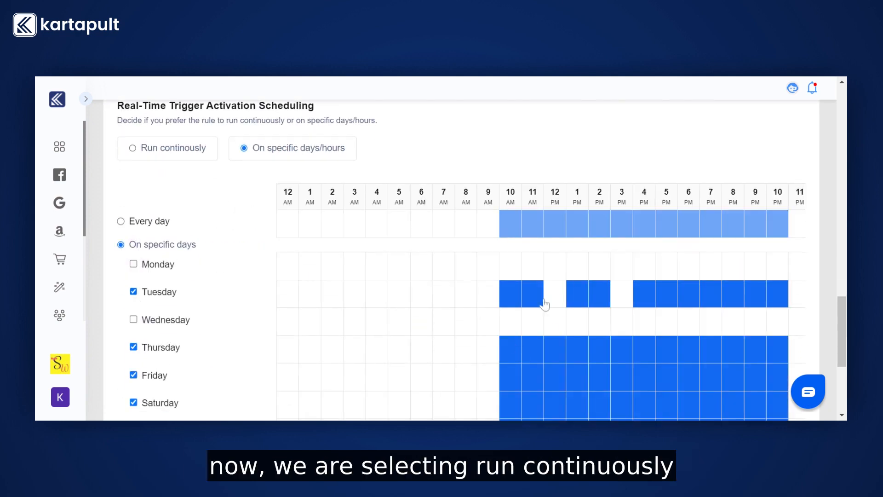
{"action": "left_click", "coordinate": [169, 152]}
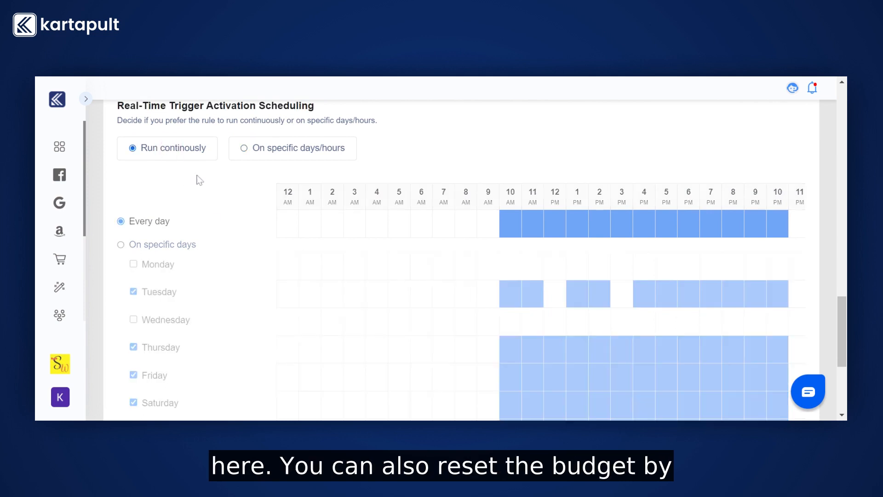
Enable the scheduled budget reset with the At Midnight option.
{"action": "scroll", "coordinate": [197, 177], "scroll_direction": "down", "scroll_amount": 5}
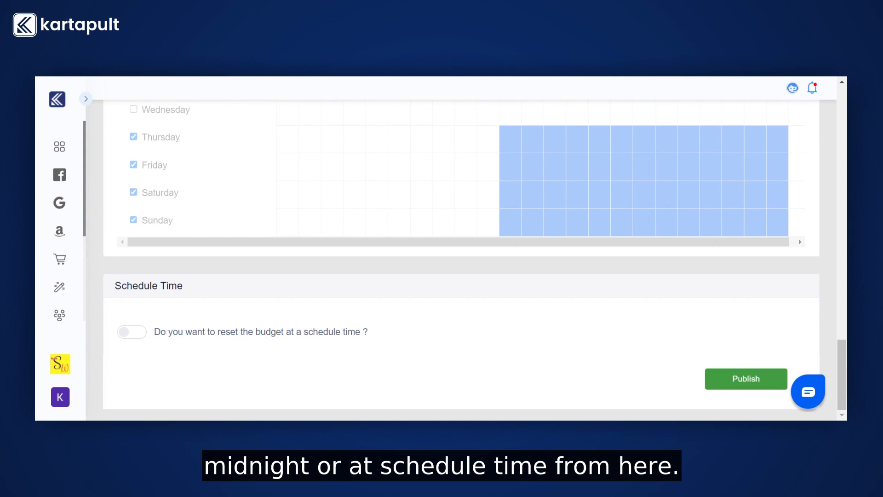
{"action": "left_click", "coordinate": [124, 332]}
{"action": "scroll", "coordinate": [169, 384], "scroll_direction": "down", "scroll_amount": 1}
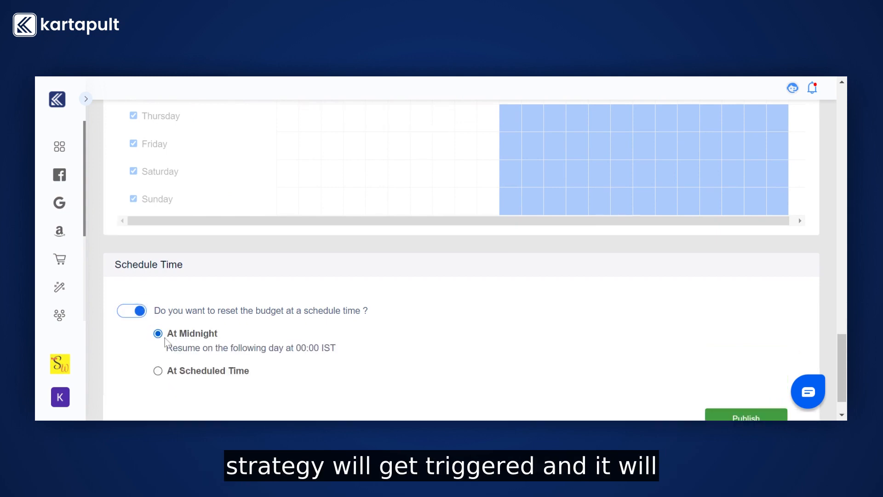
{"action": "scroll", "coordinate": [506, 339], "scroll_direction": "down", "scroll_amount": 1}
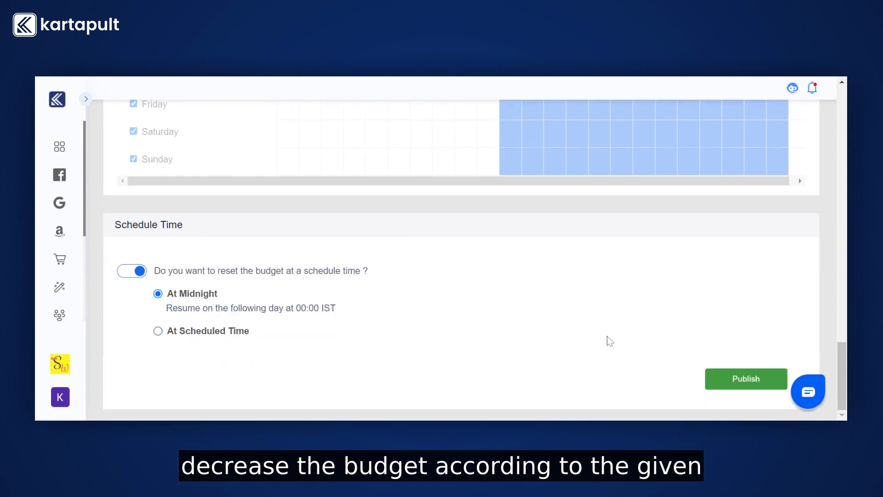